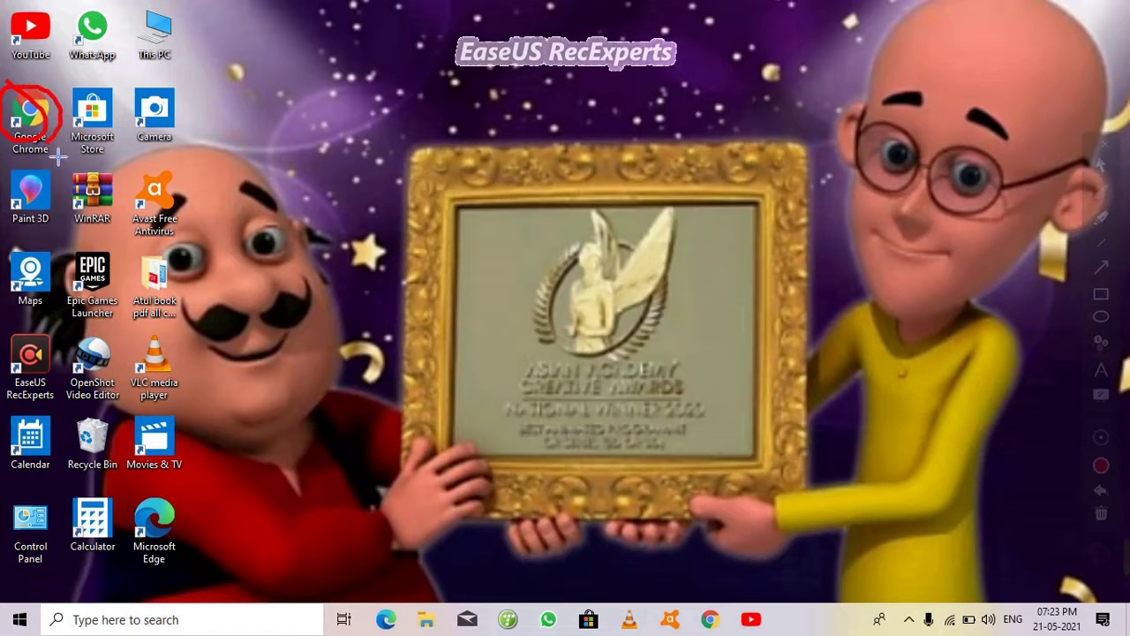
Step: Open Google Chrome and search Google for "filmora 9 download"
key("Escape")
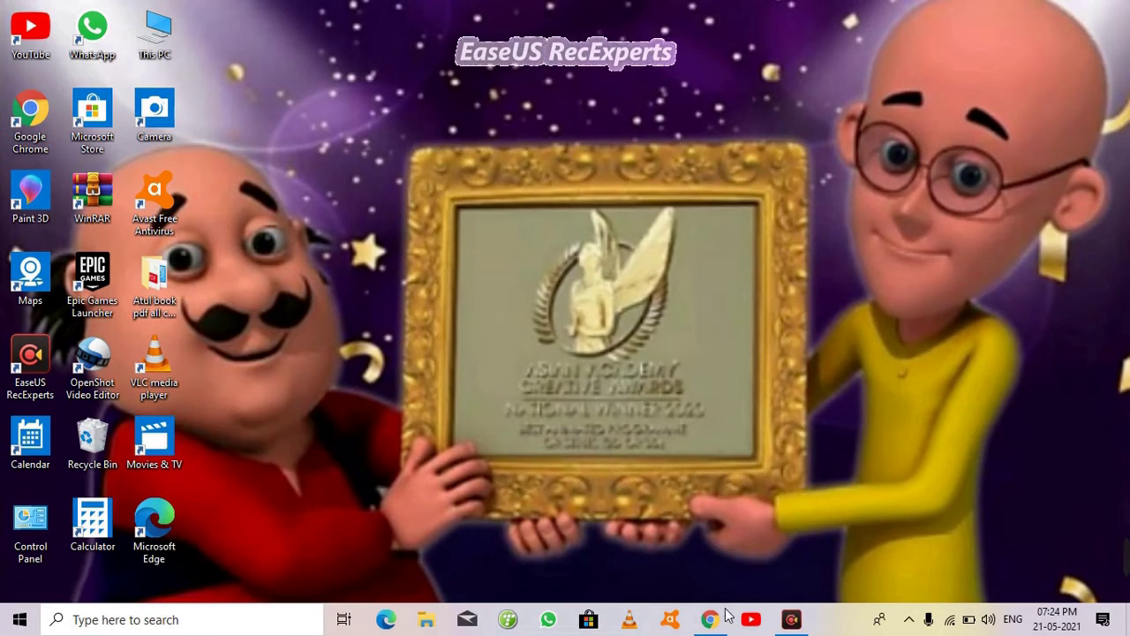
left_click(710, 619)
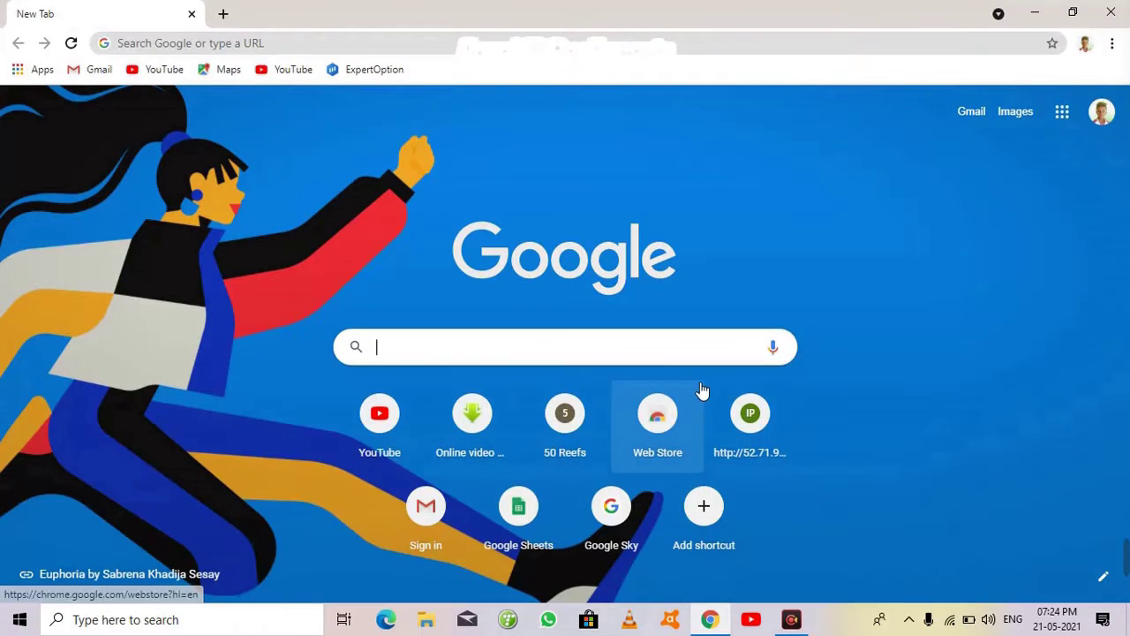
left_click(646, 358)
type("f")
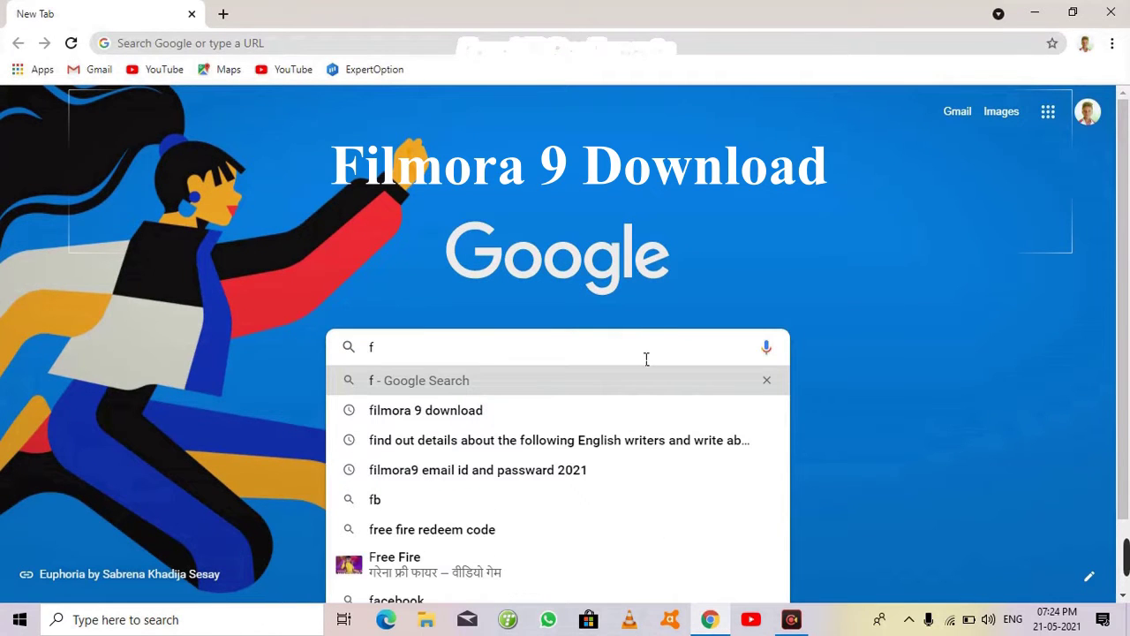
type("il")
left_click(510, 348)
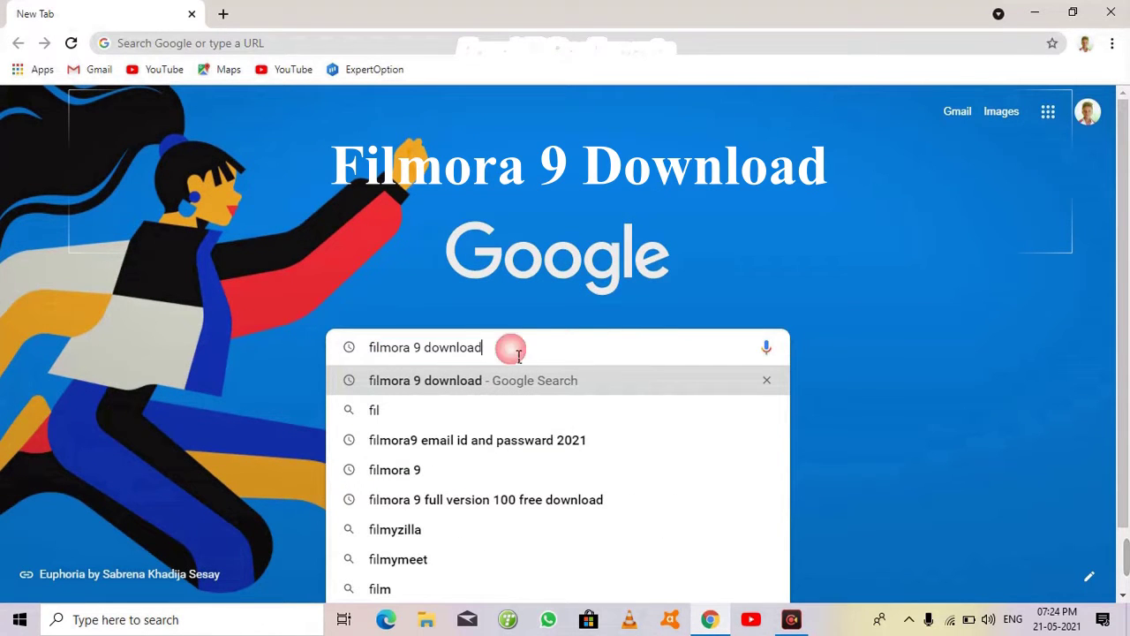
key("ctrl+a")
left_click(511, 360)
double_click(528, 353)
left_click(528, 354)
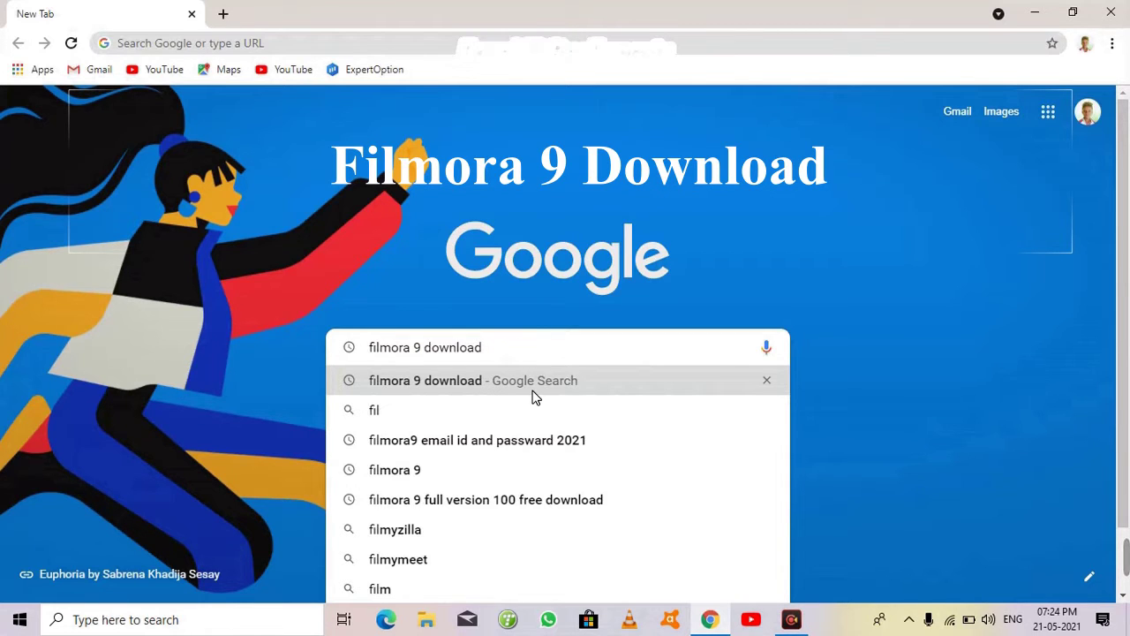
key("Return")
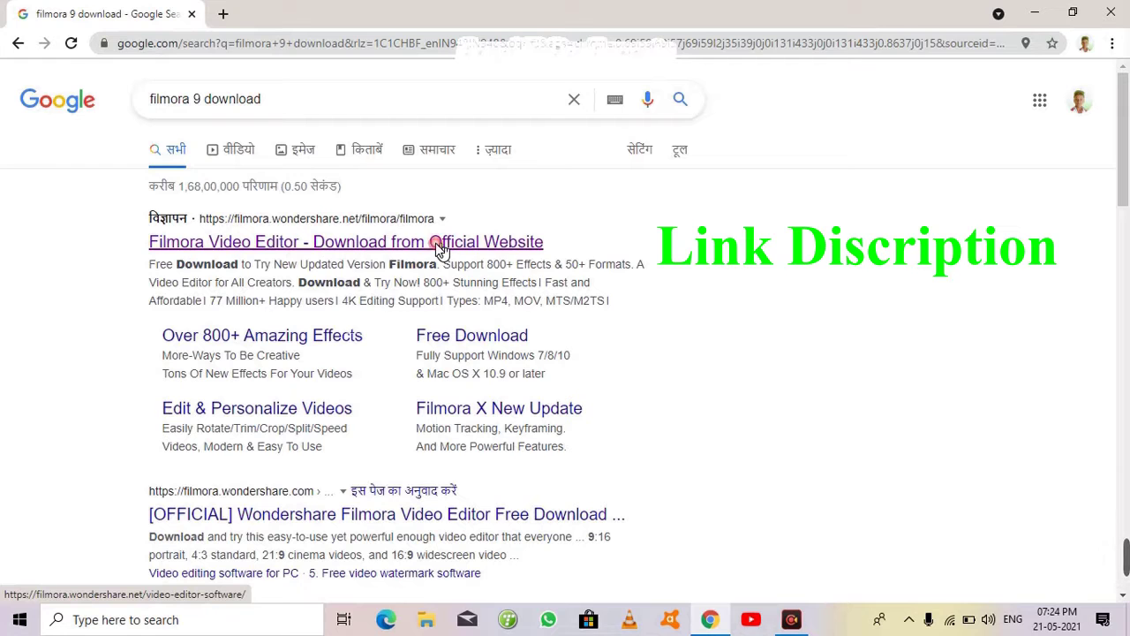
Step: Open the official Filmora Video Editor website from the sponsored search result and download the Windows installer
left_click(442, 253)
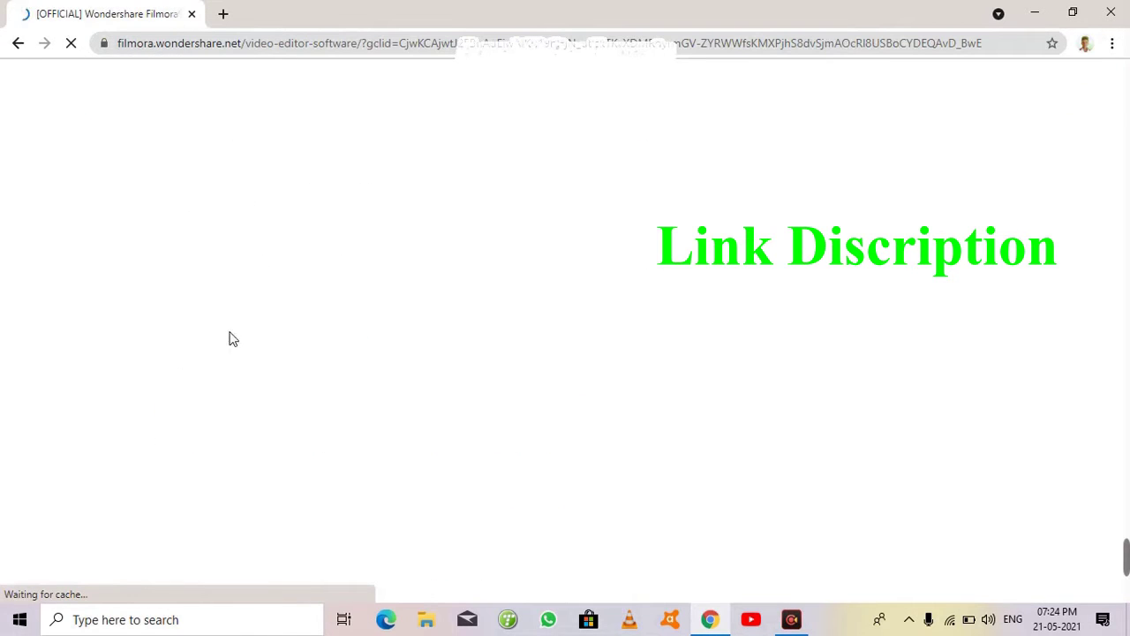
scroll(366, 380, "down", 2)
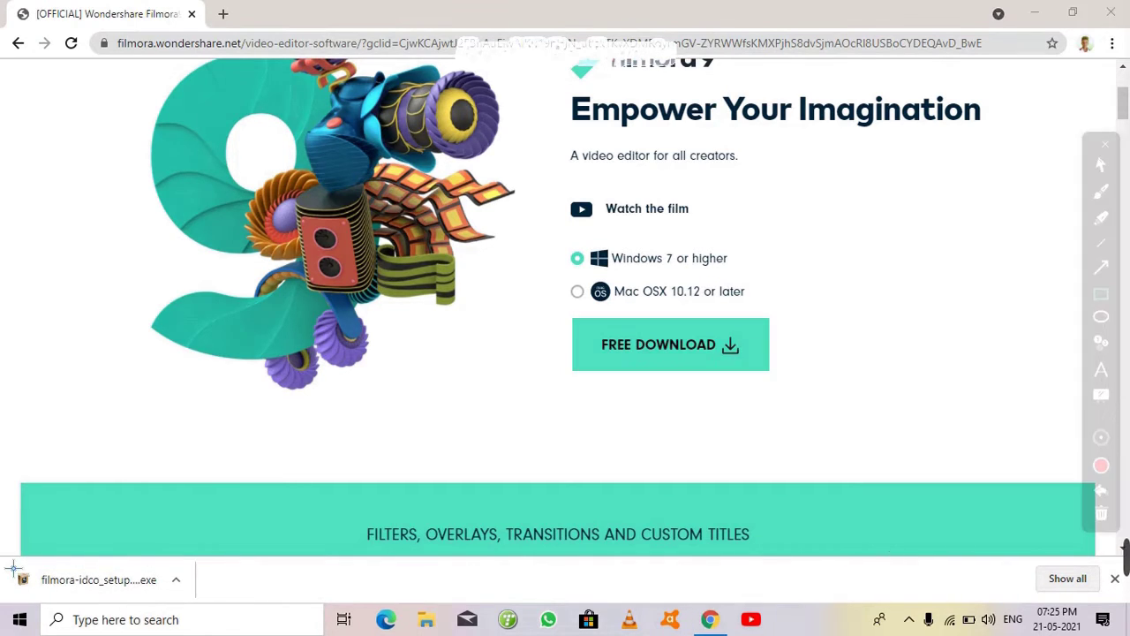
mouse_move(13, 565)
left_mouse_down()
mouse_move(189, 623)
mouse_move(209, 619)
left_mouse_up()
key("Escape")
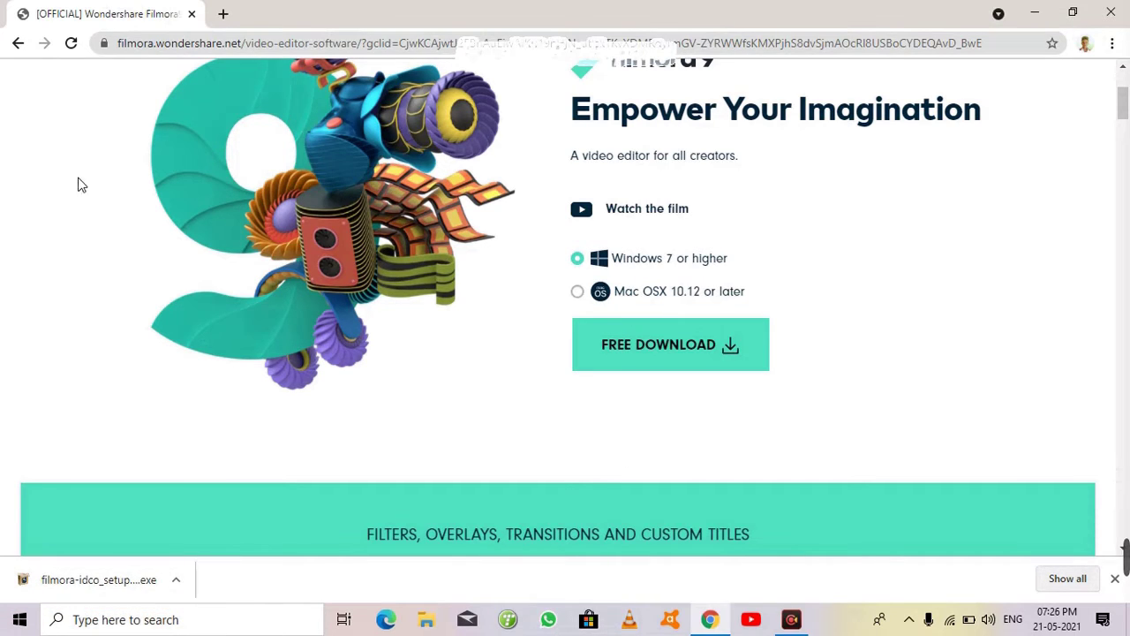
Step: Go back from the Filmora page to the new tab page and close the browser
left_click(18, 43)
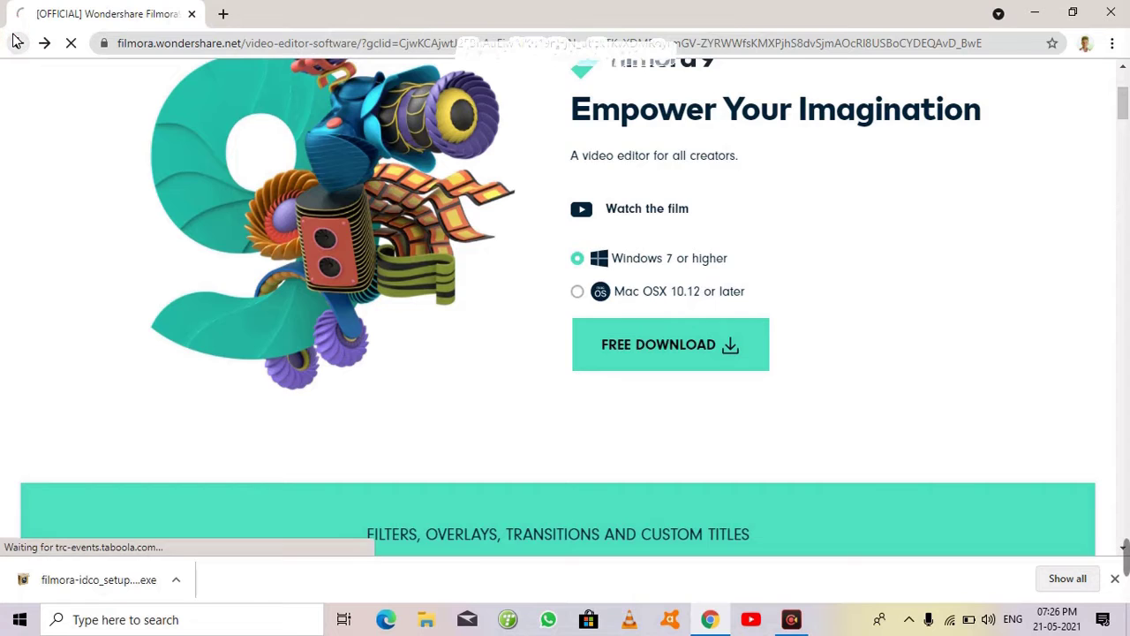
left_click(16, 41)
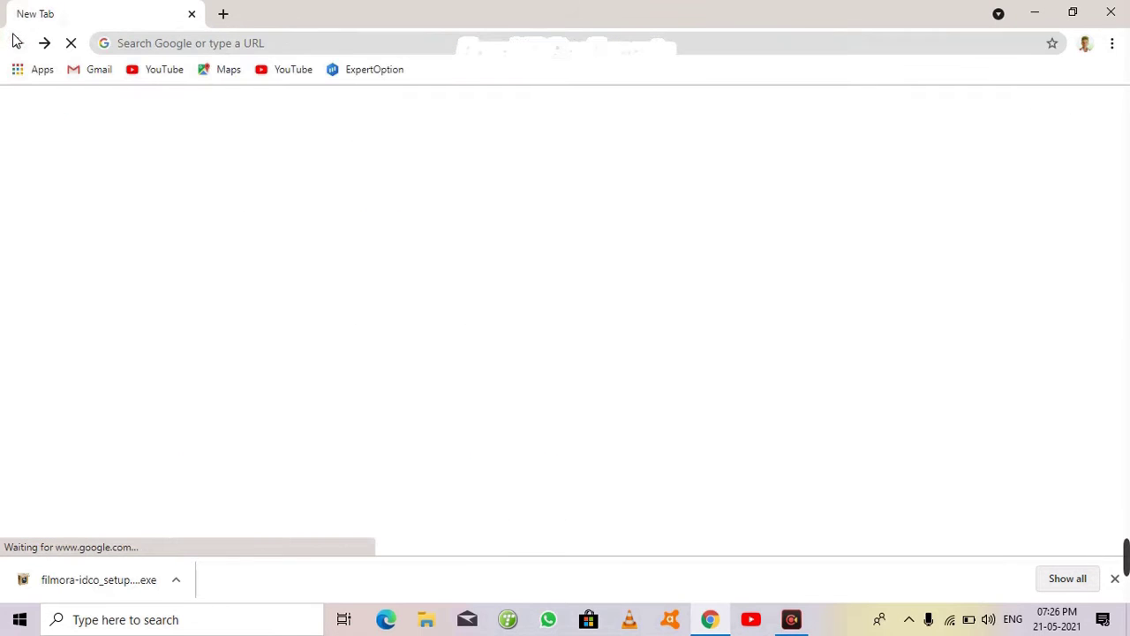
left_click(1112, 13)
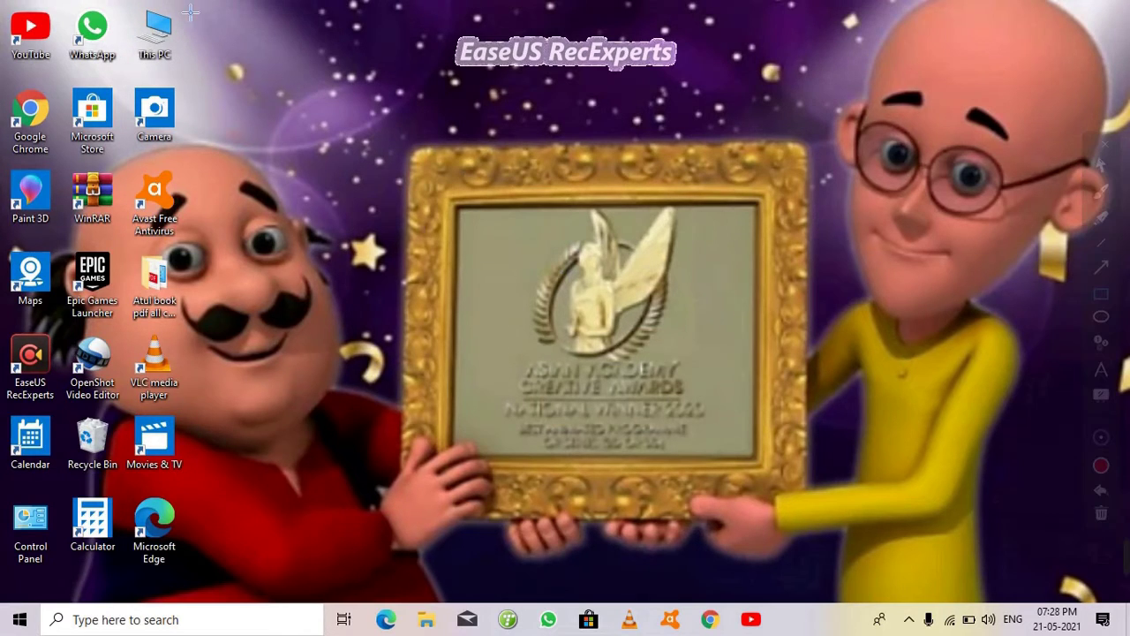
Step: Open This PC from the desktop and go to the Downloads folder
mouse_move(122, 1)
left_mouse_down()
mouse_move(199, 64)
mouse_move(204, 96)
mouse_move(200, 87)
left_mouse_up()
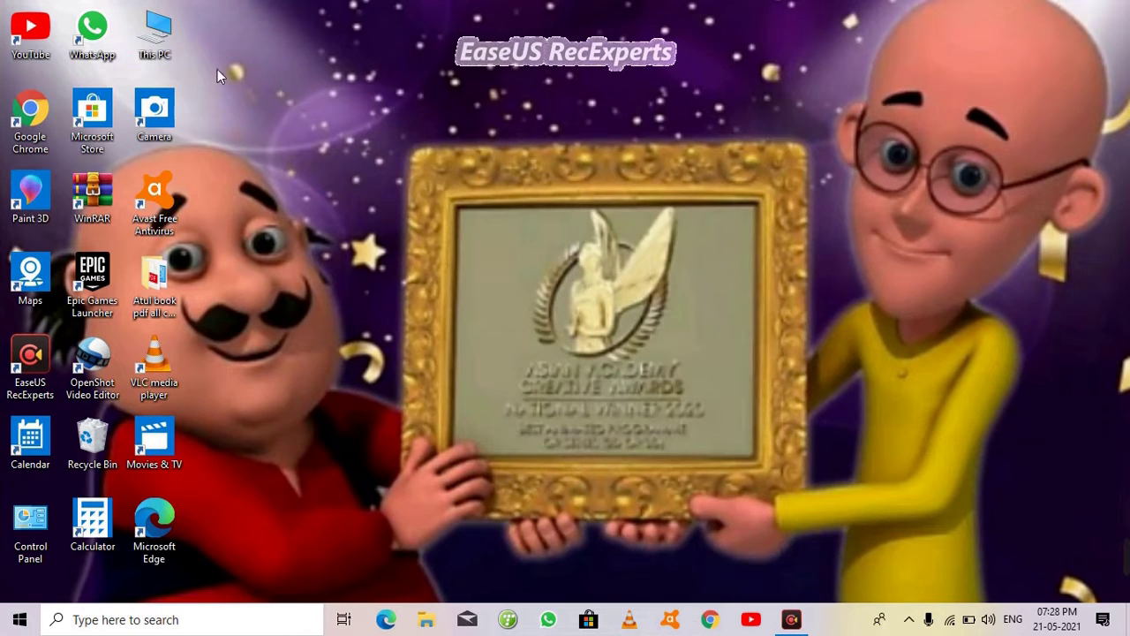
double_click(159, 37)
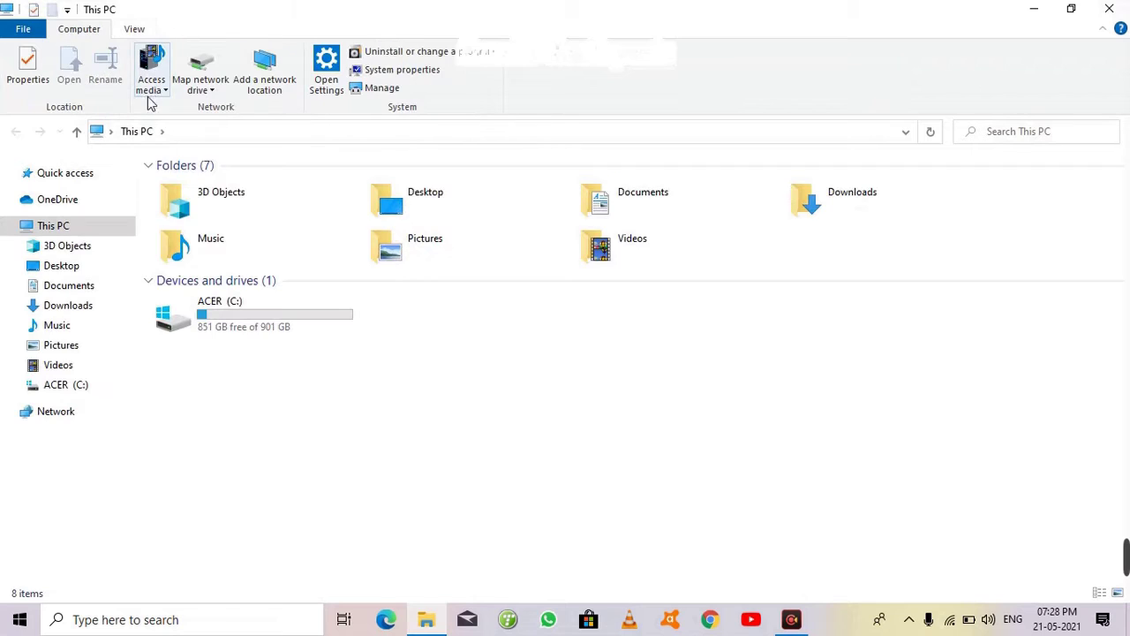
left_click(73, 307)
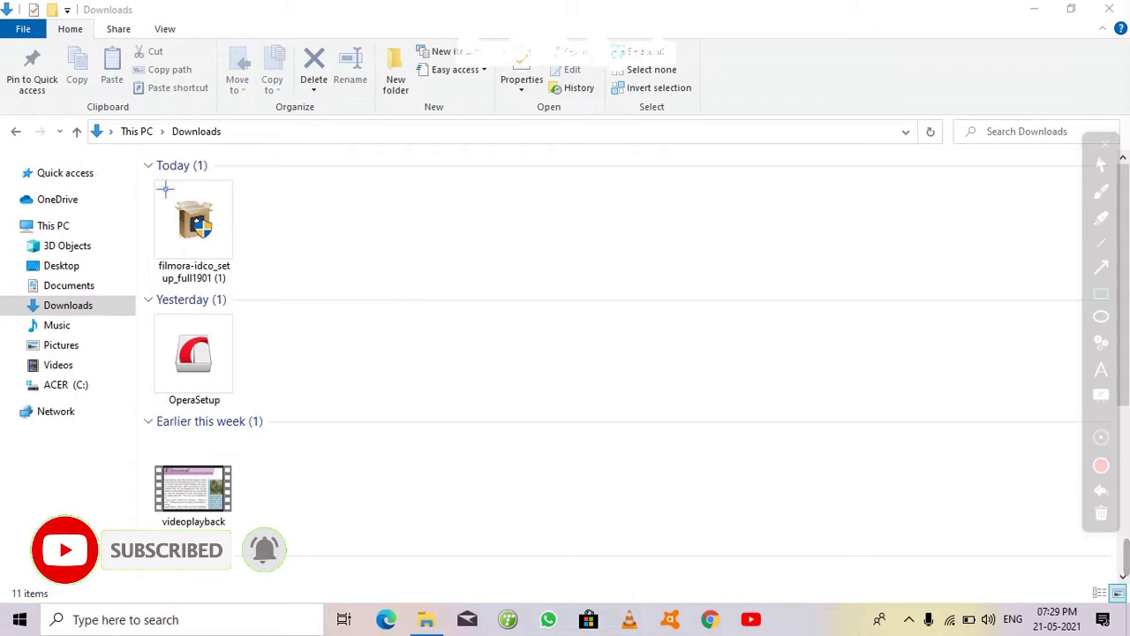
Step: Run the filmora-idco_setup_full1901 (1) installer from the Downloads folder and let it install Filmora
mouse_move(160, 188)
left_mouse_down()
mouse_move(255, 270)
mouse_move(266, 307)
mouse_move(247, 305)
left_mouse_up()
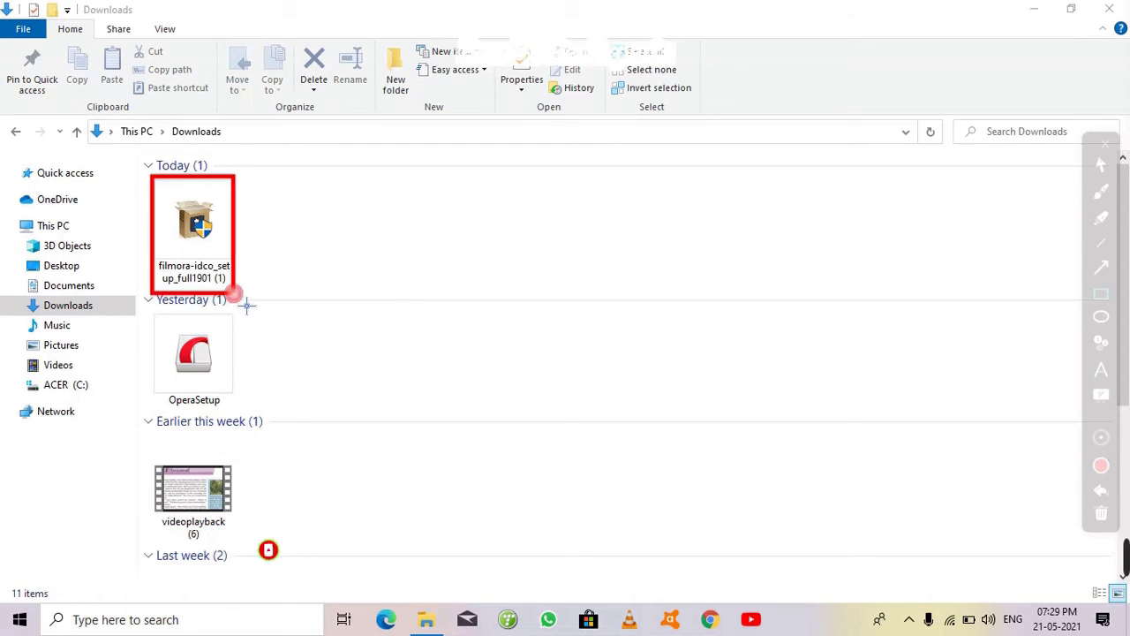
key("Escape")
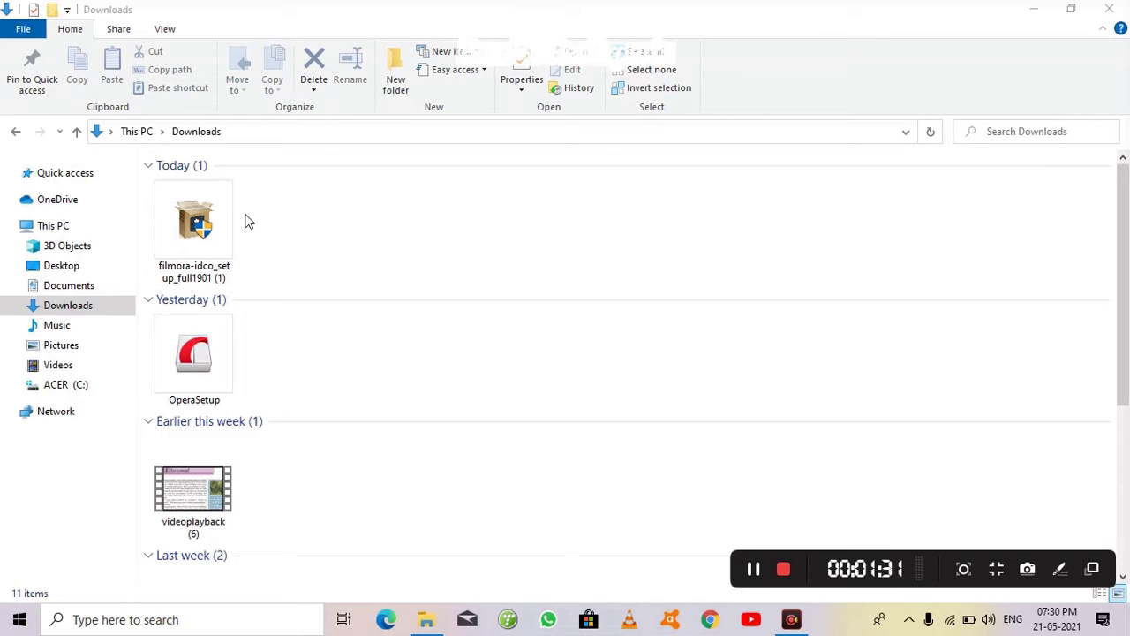
double_click(197, 220)
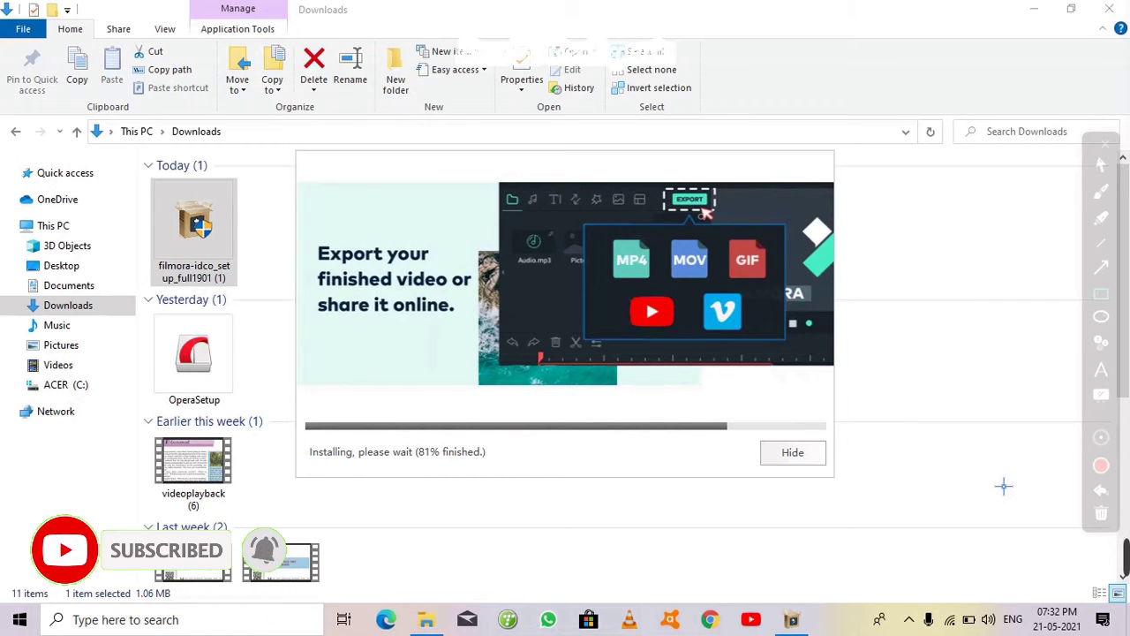
key("Escape")
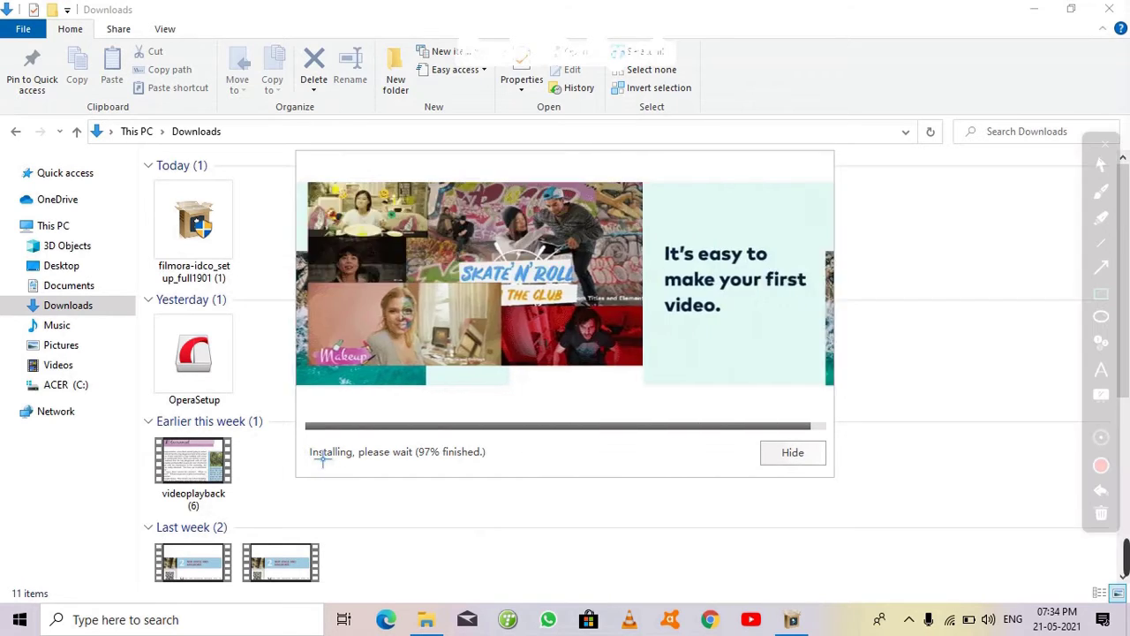
Step: Minimize the Downloads window while the Filmora installation is running
left_click_drag(318, 455, 505, 467)
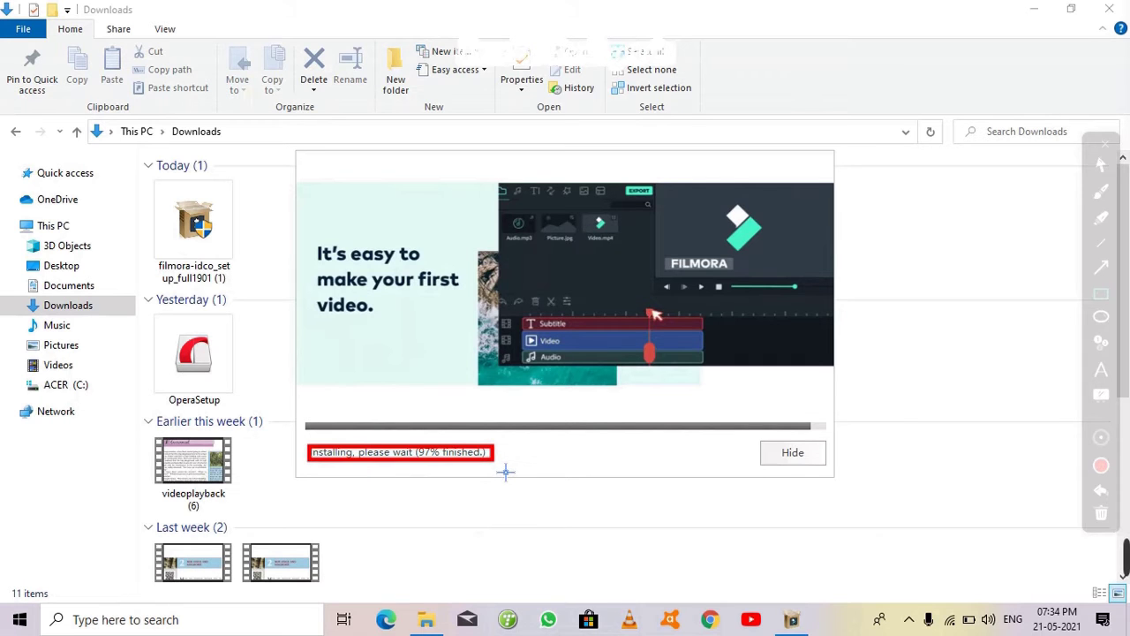
left_click(997, 212)
left_click(1034, 8)
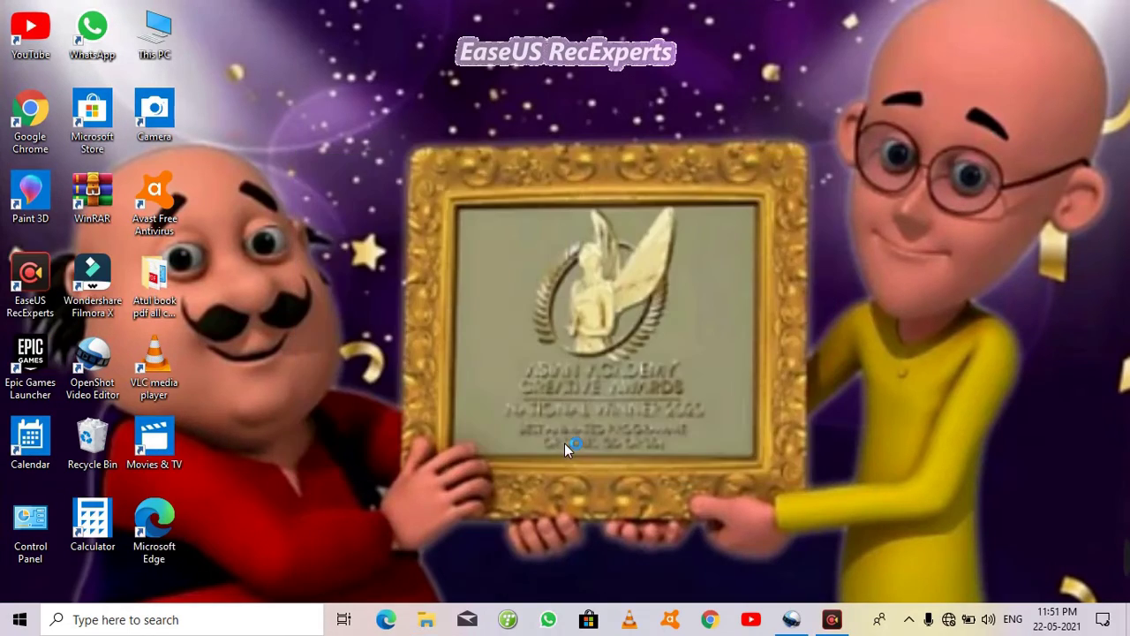
Step: Create a new 16:9 (Widescreen) project from the Wondershare Filmora start window
mouse_move(481, 326)
left_mouse_down()
mouse_move(543, 337)
mouse_move(663, 394)
mouse_move(642, 378)
left_mouse_up()
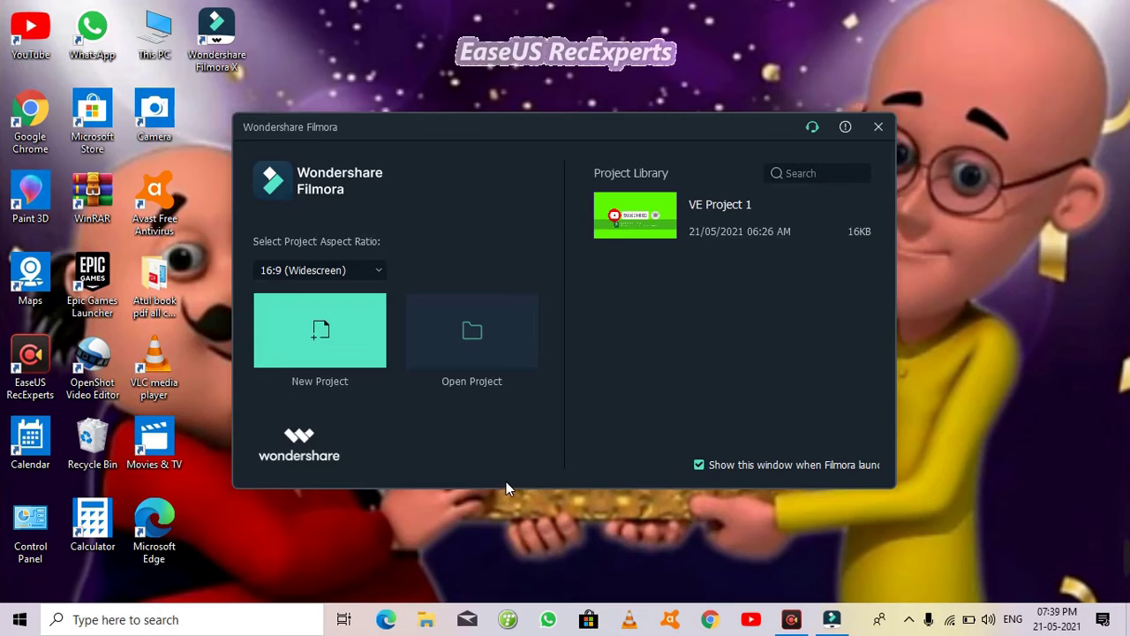
left_click_drag(247, 289, 405, 384)
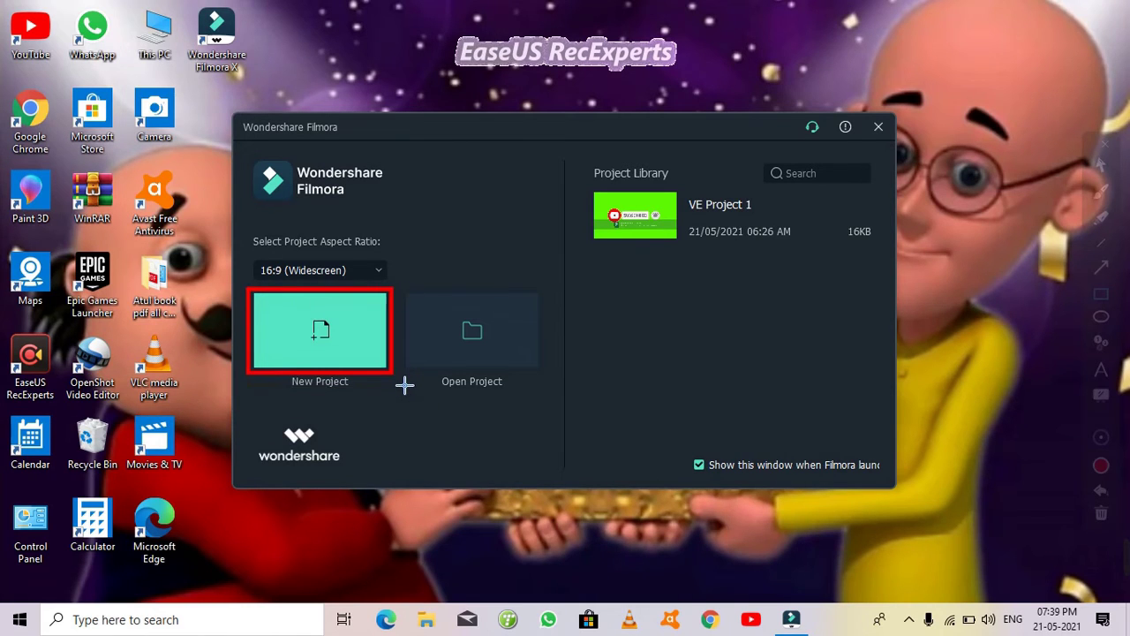
key("Escape")
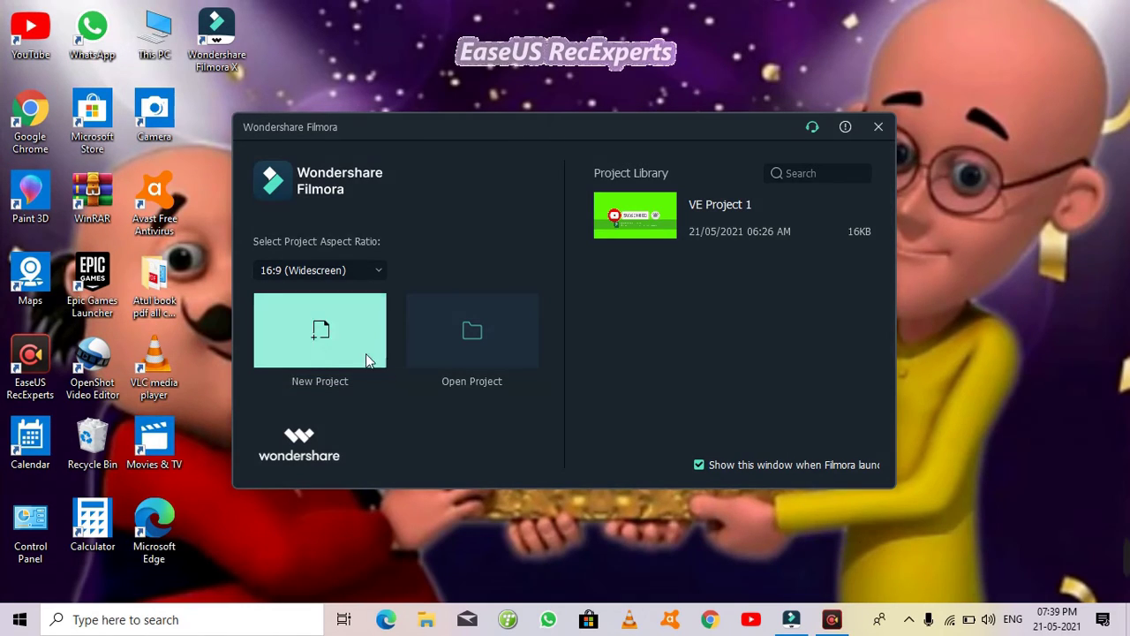
left_click(368, 358)
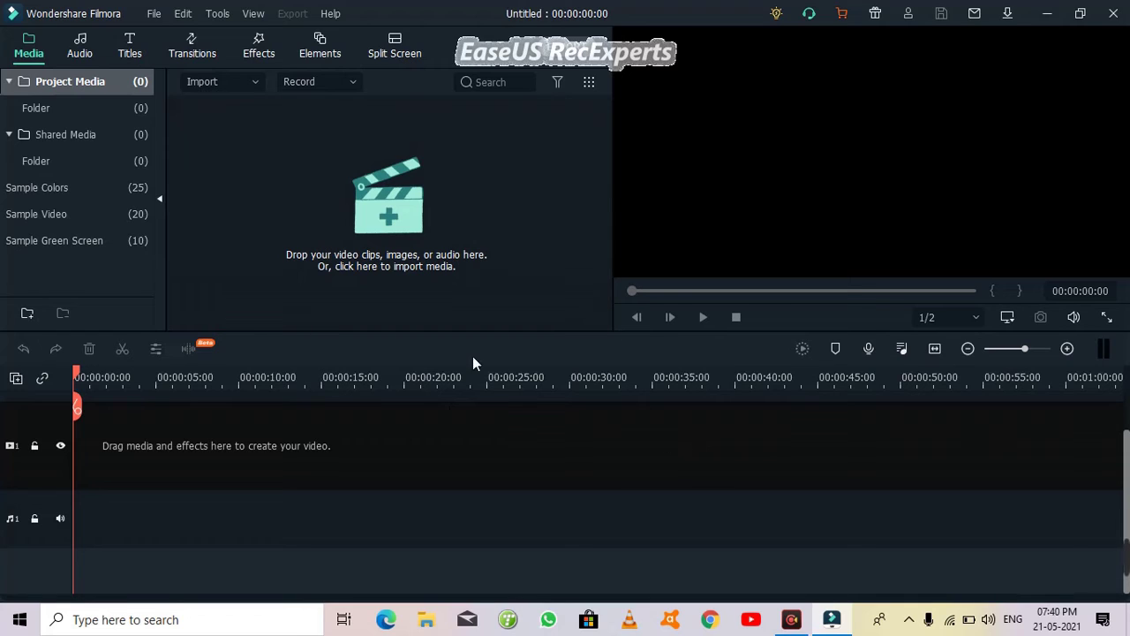
Step: Start importing media files into the project and browse to the Videos folder
left_click(258, 83)
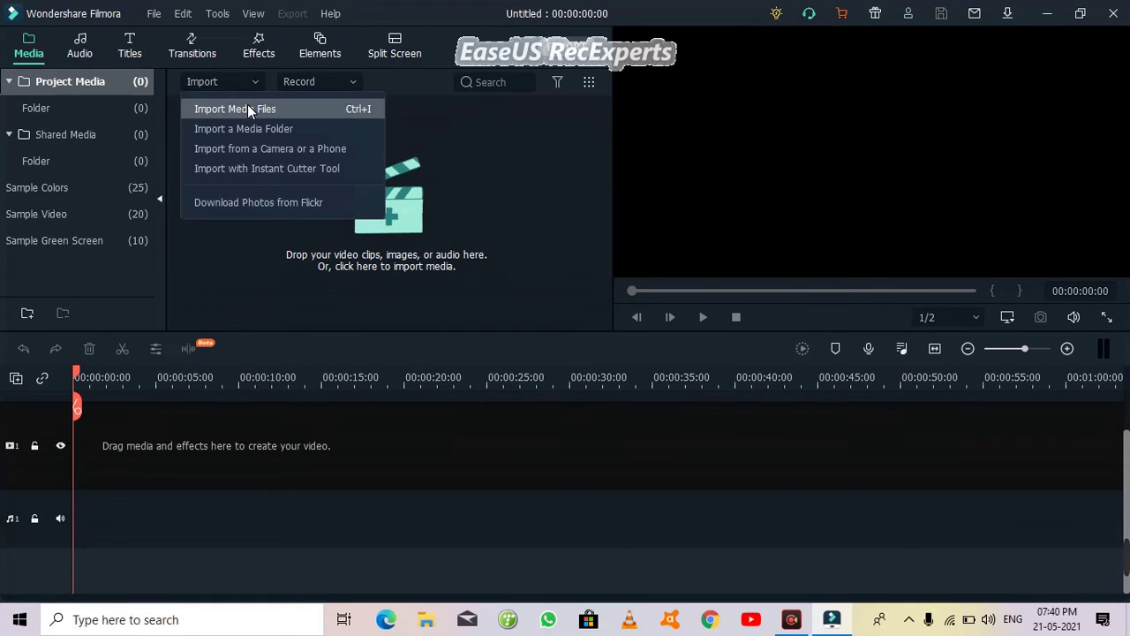
left_click(248, 108)
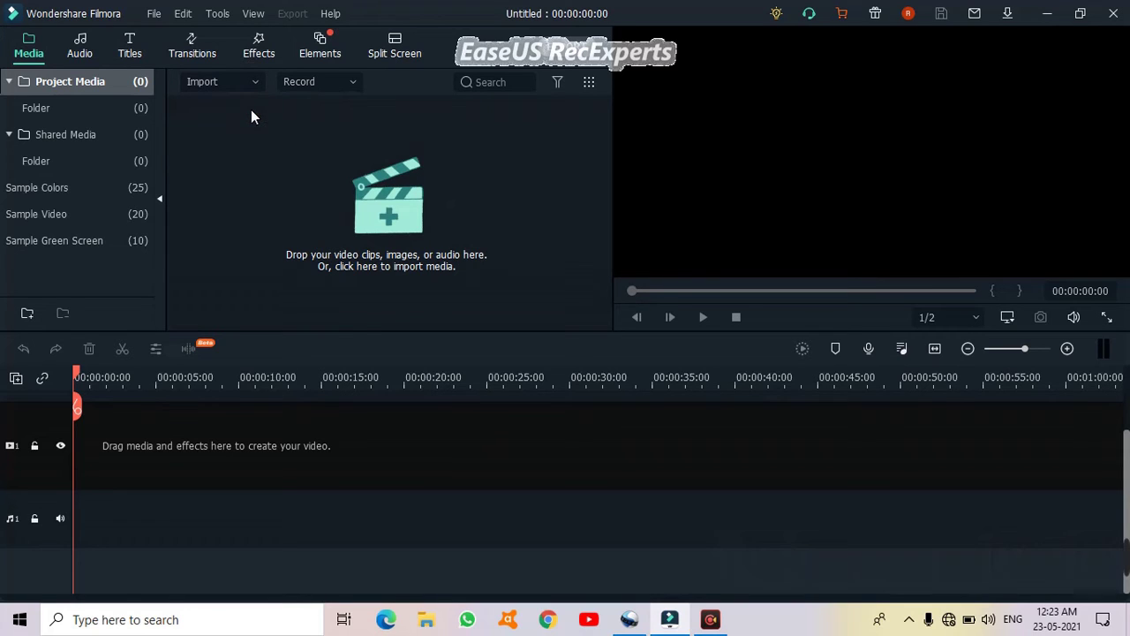
left_click(252, 113)
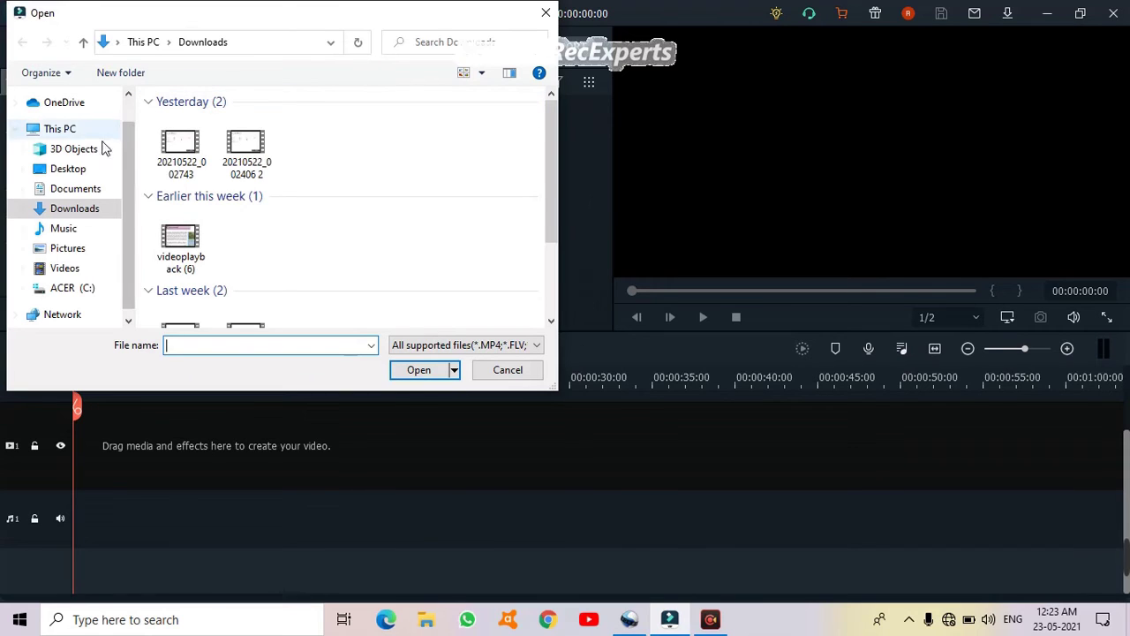
left_click_drag(88, 287, 82, 279)
left_click(80, 267)
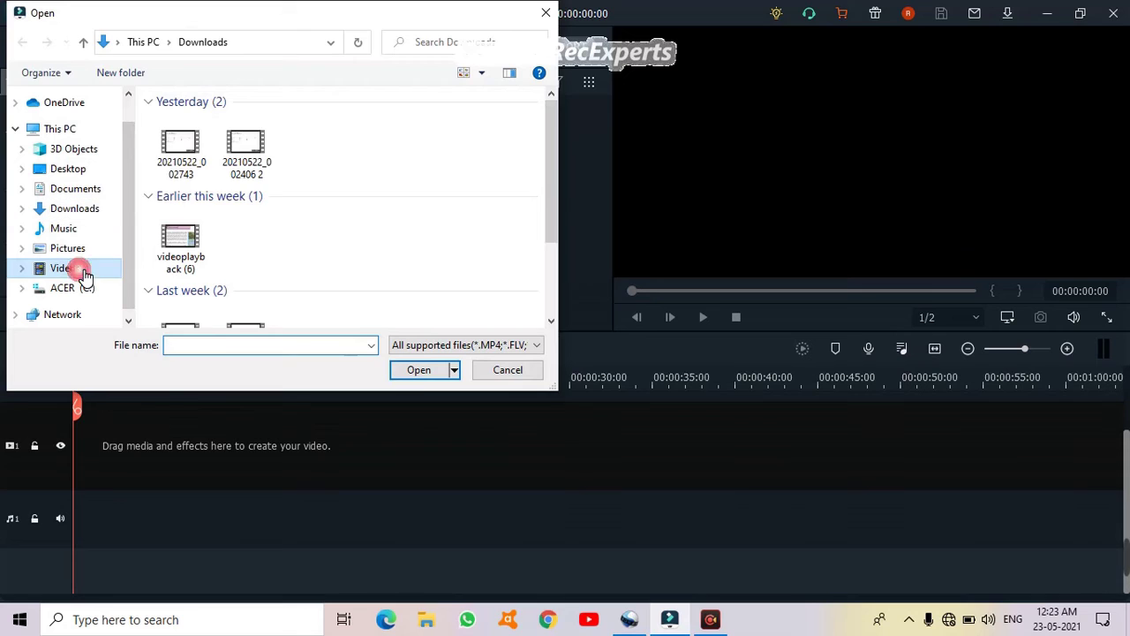
Step: Find the video file videoplayback (16) in the Videos folder and import it into the project media
scroll(225, 232, "down", 3)
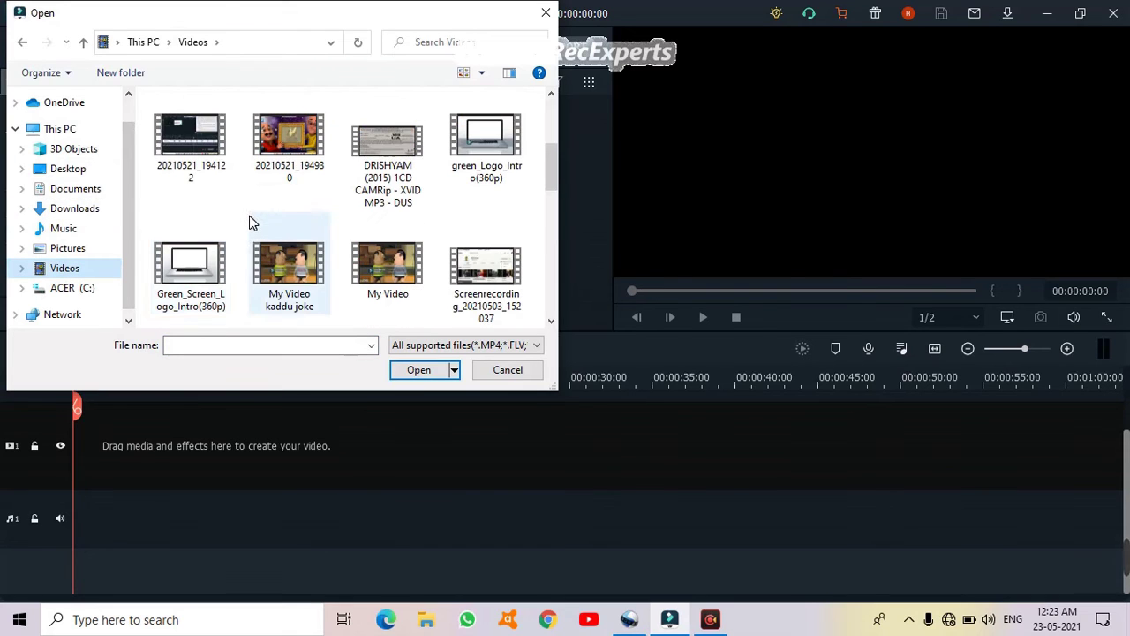
scroll(249, 221, "up", 2)
scroll(249, 216, "up", 2)
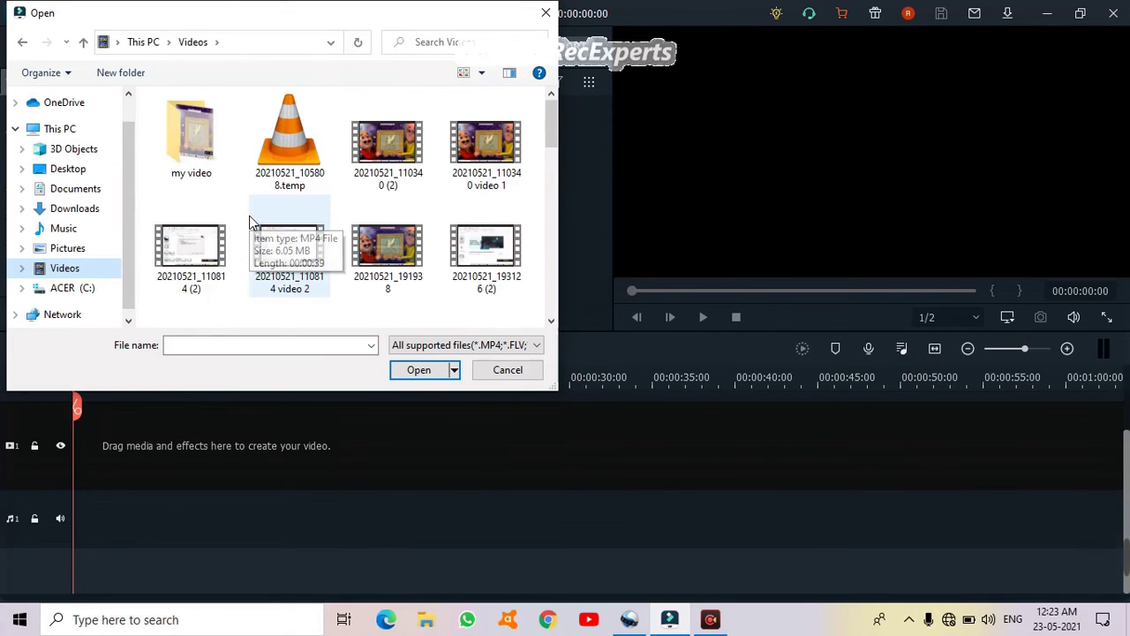
scroll(249, 215, "down", 6)
scroll(296, 240, "down", 5)
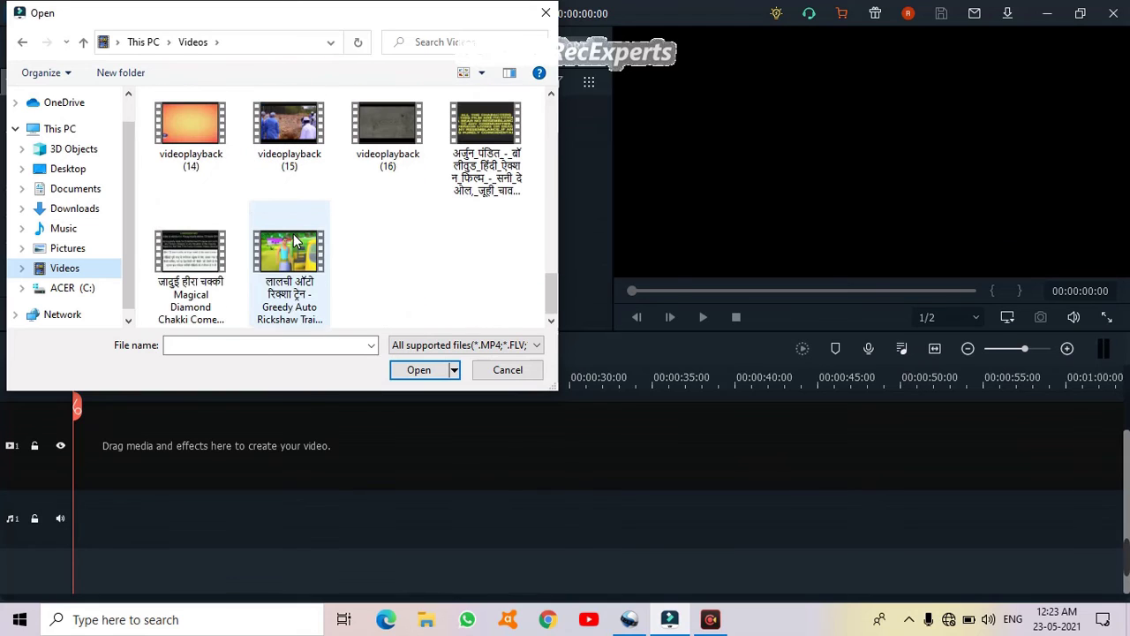
left_click(371, 152)
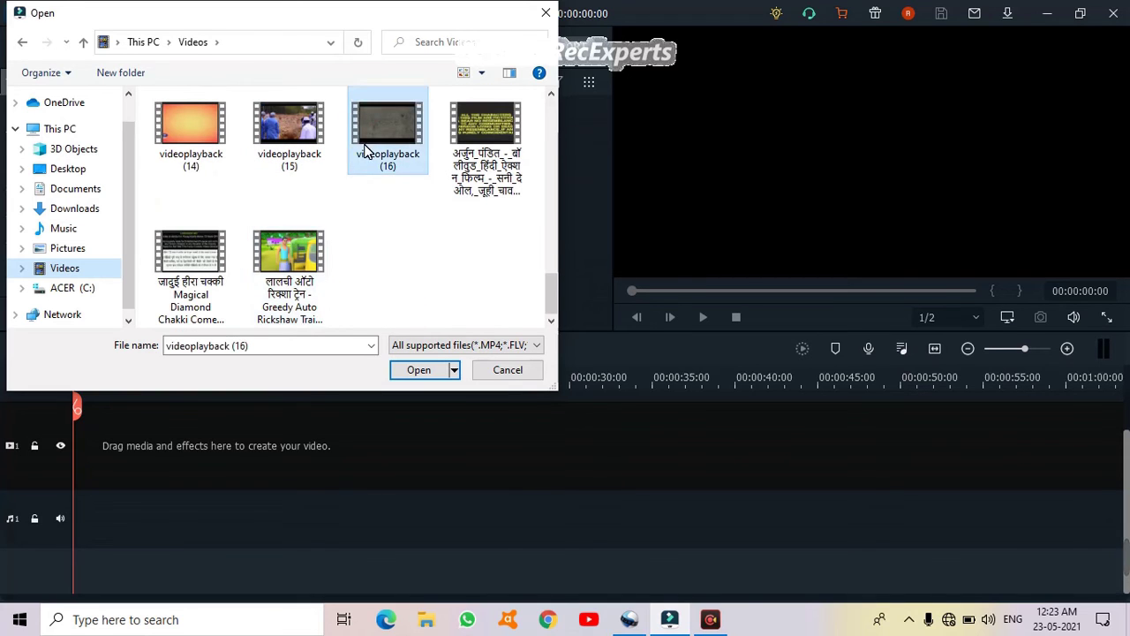
left_click(423, 371)
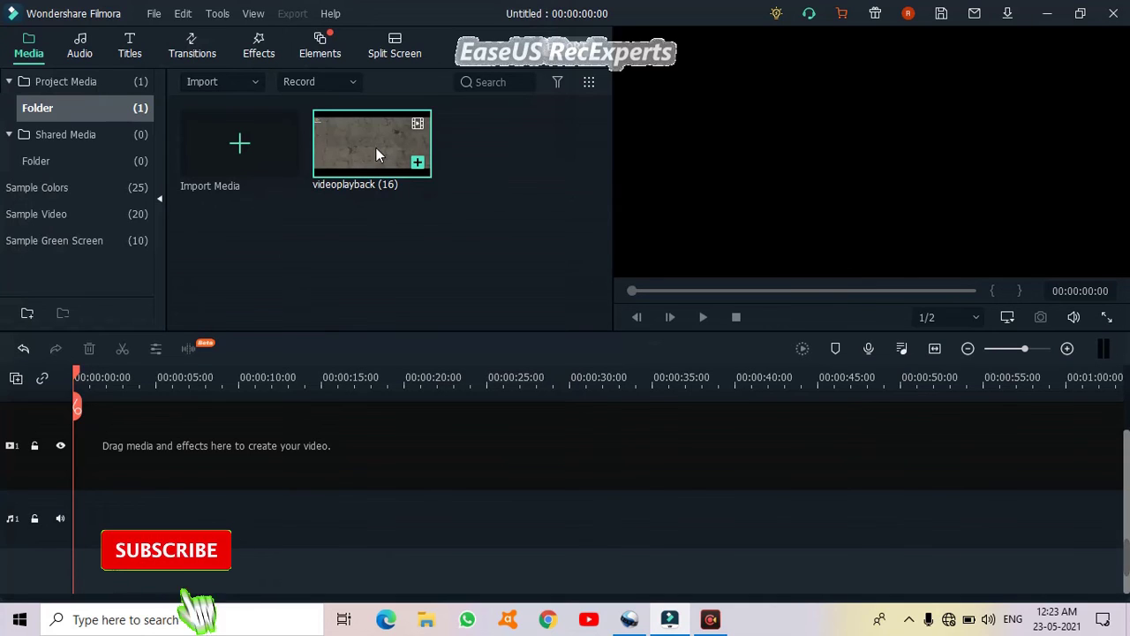
Step: Place the videoplayback (16) clip at the start of the timeline, matching the project to 640 x 360 24fps, and play it
left_click_drag(305, 370, 281, 402)
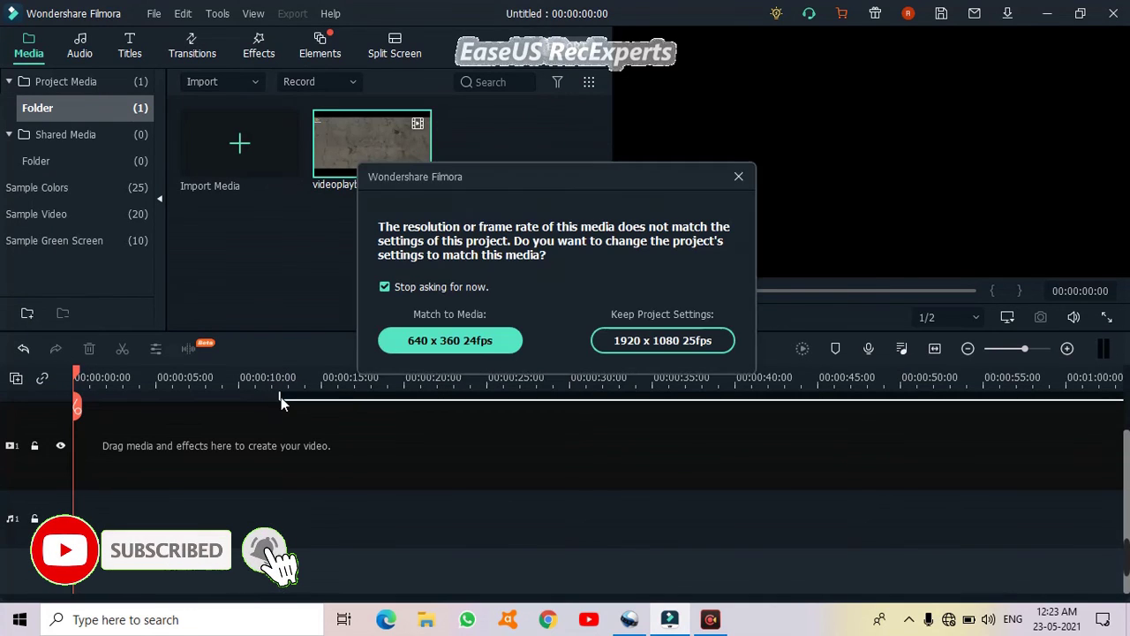
left_click(410, 340)
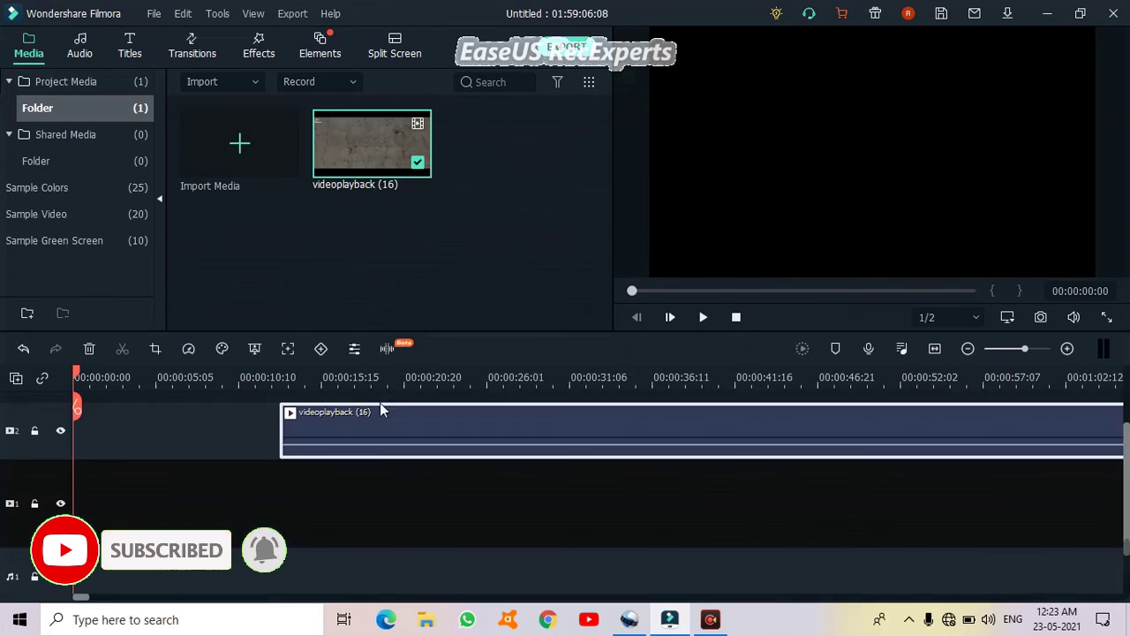
left_click_drag(399, 437, 174, 428)
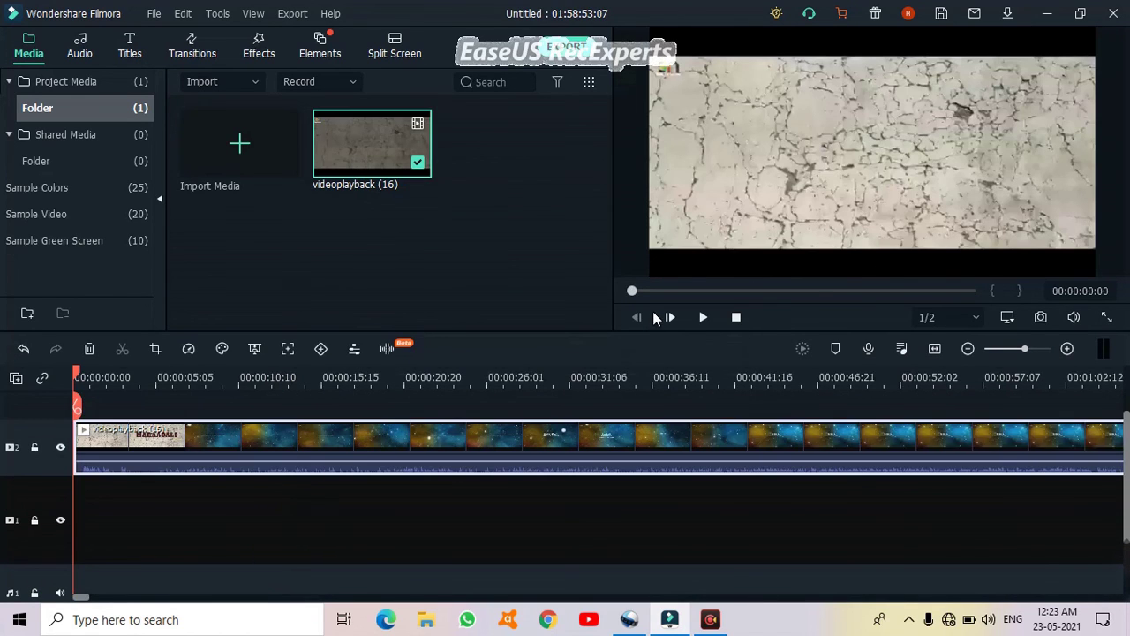
left_click(704, 323)
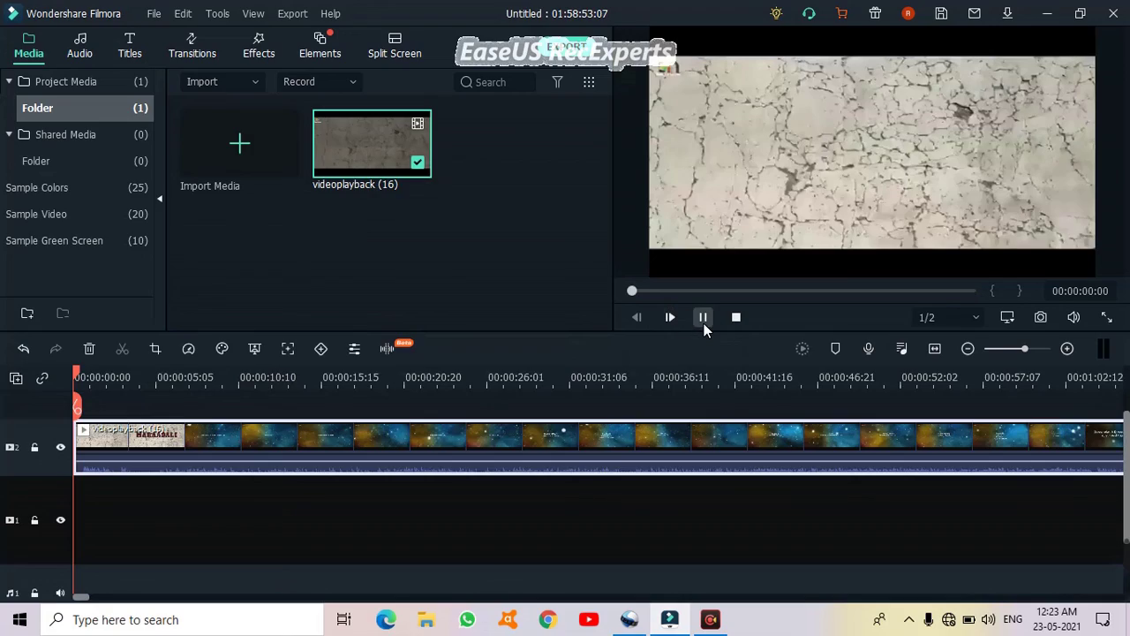